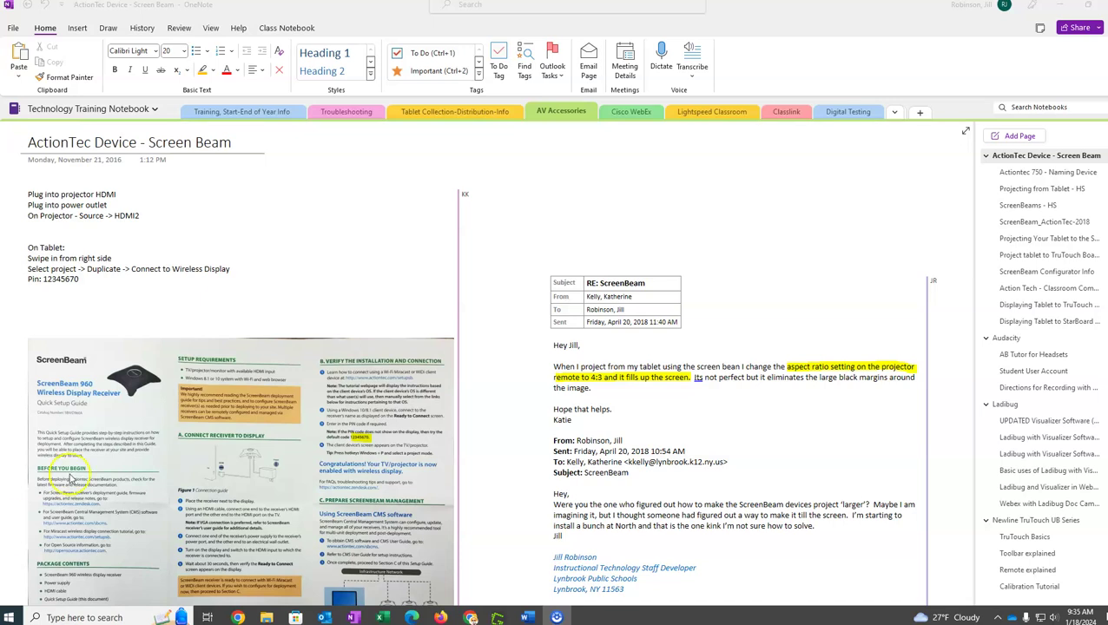
Show the open notebooks from the Technology Training Notebook dropdown to check their sync status
click(152, 109)
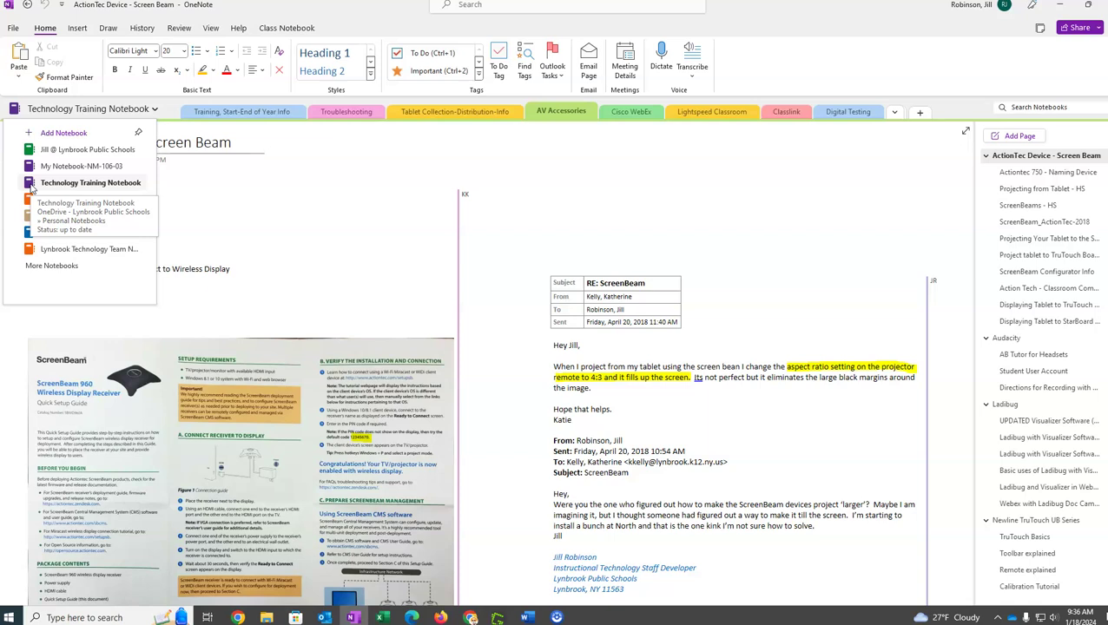
Bring up the Cache file location path in OneNote Options' Save & Backup settings
click(586, 206)
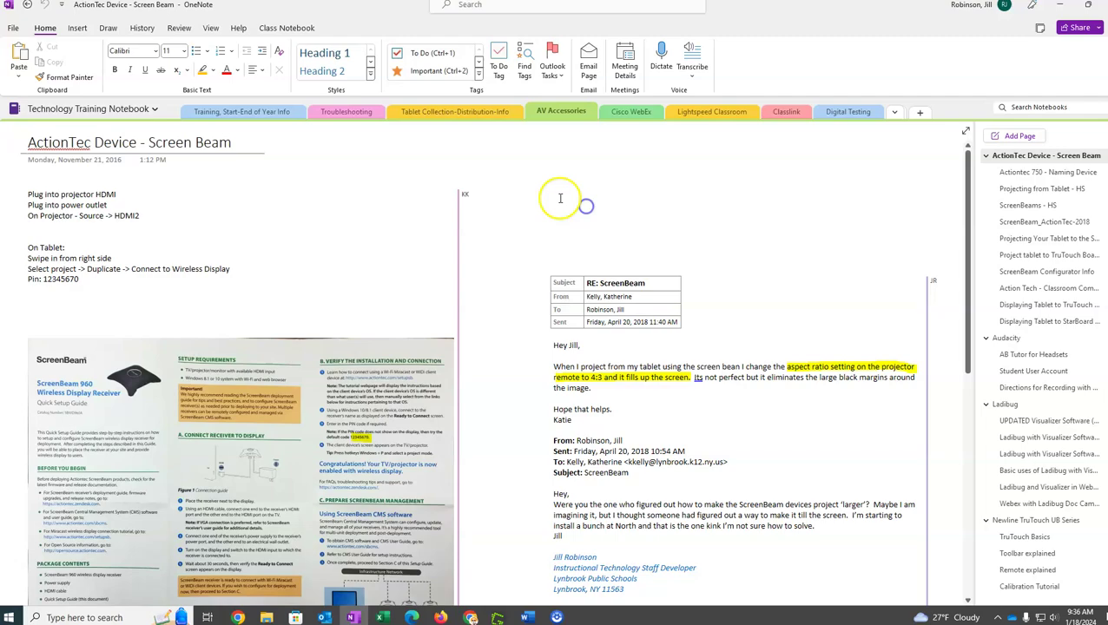
click(13, 28)
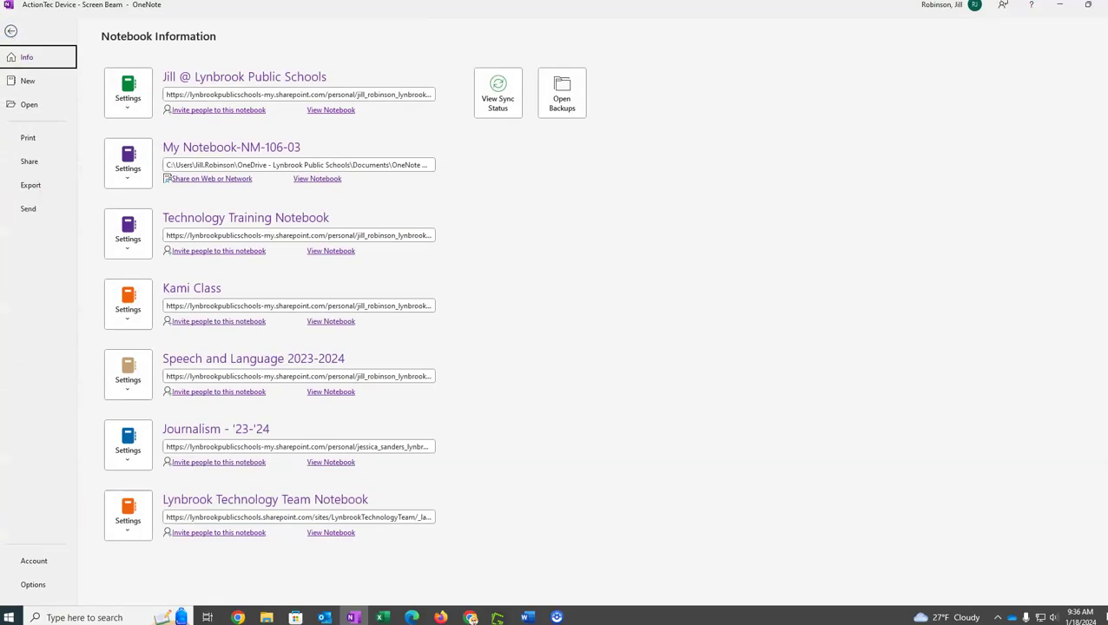
click(36, 586)
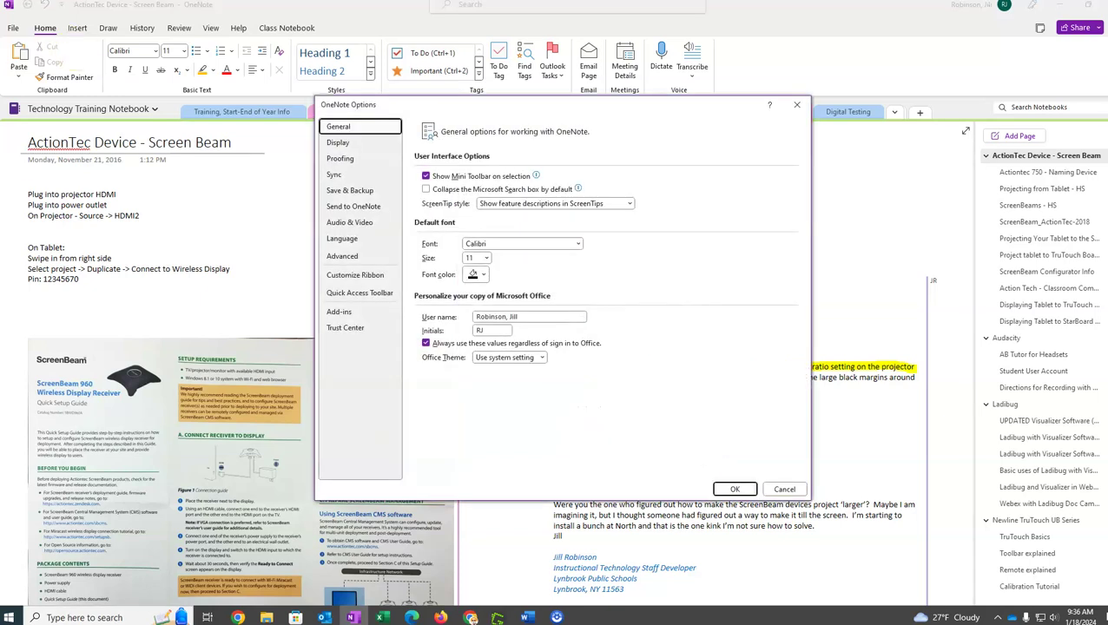
click(362, 192)
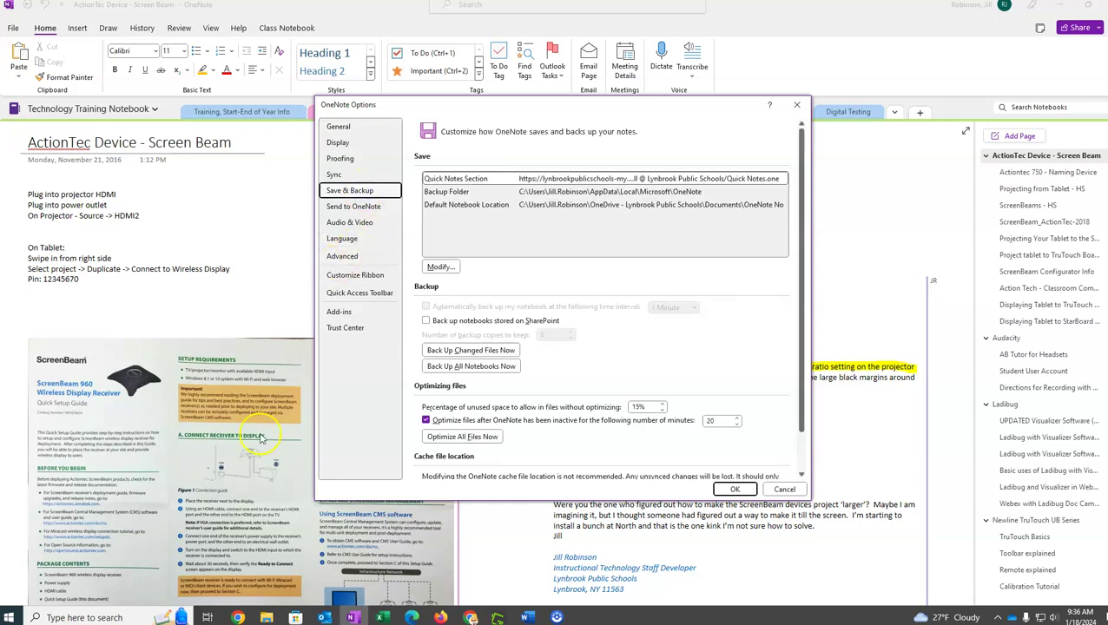
scroll(608, 330, down, 1)
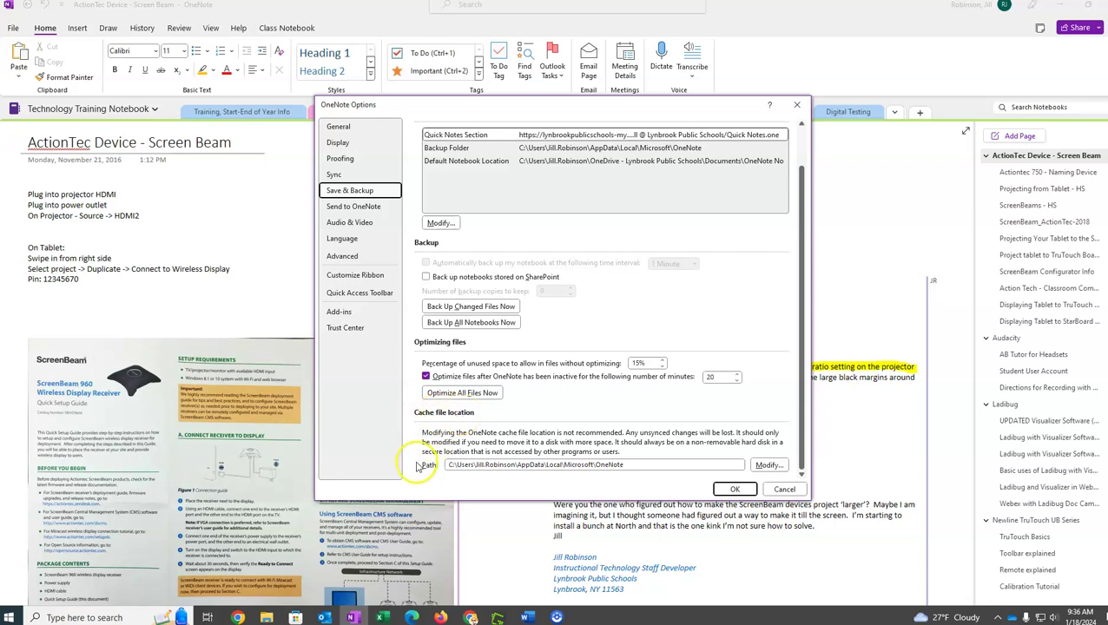
click(474, 467)
Select the entire cache file location path and copy it
click(39, 557)
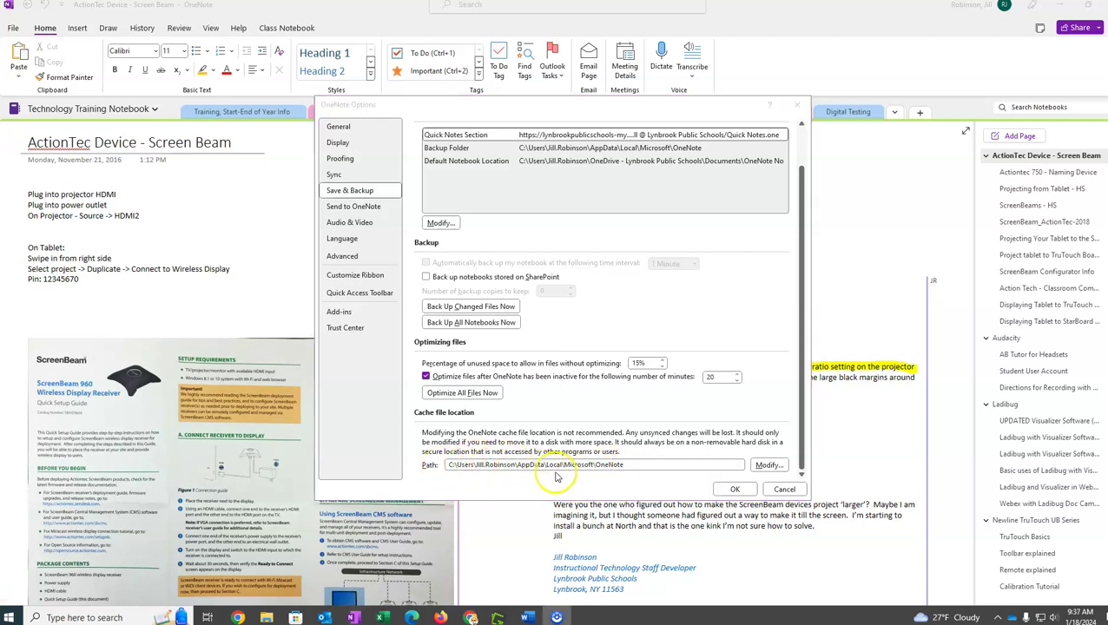
click(633, 465)
drag(641, 466, 428, 466)
key(ctrl+c)
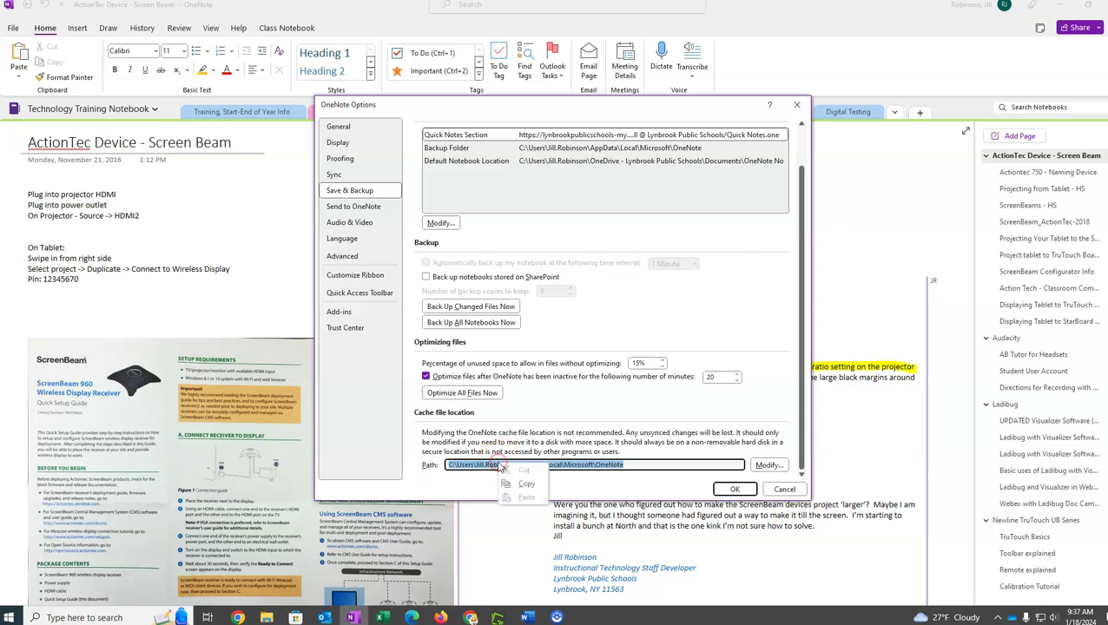
click(520, 483)
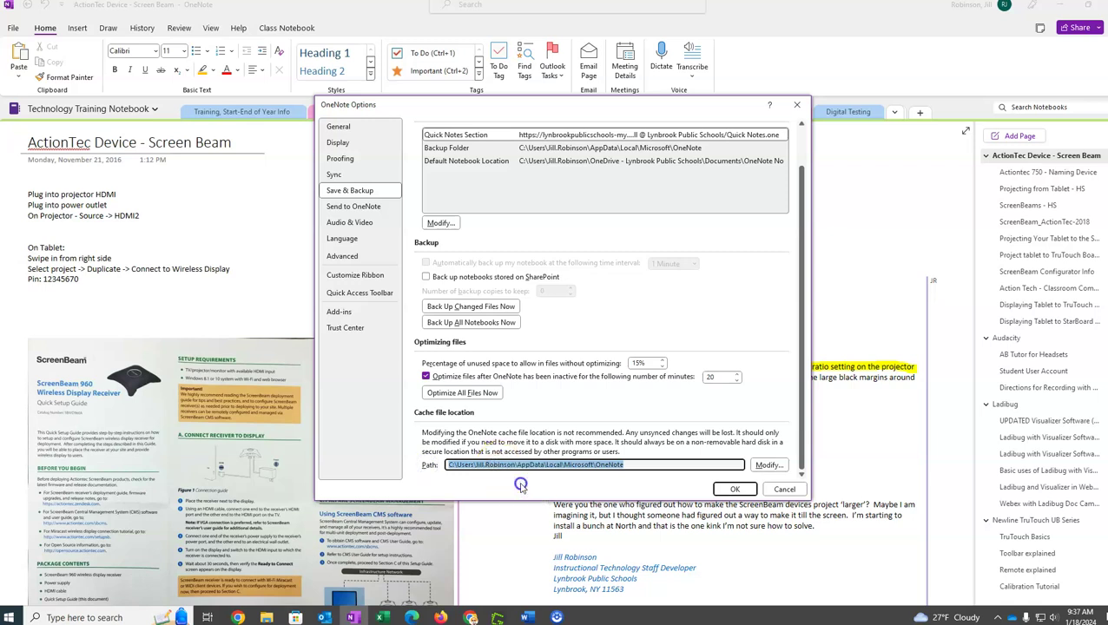
Search Windows for 'this' and launch This PC in File Explorer
click(68, 618)
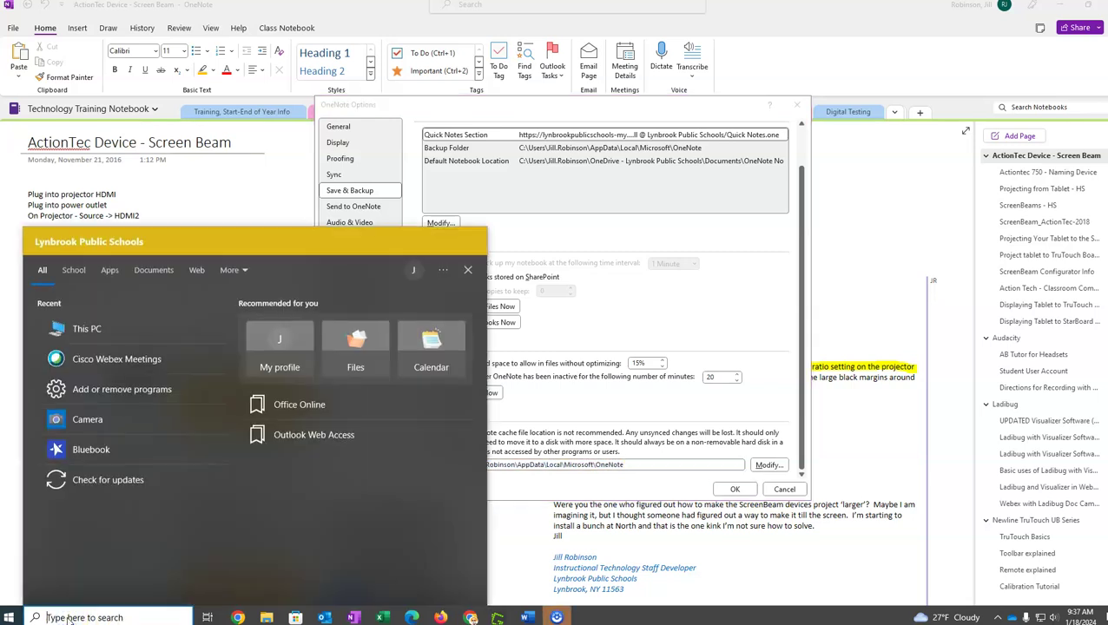
text(this)
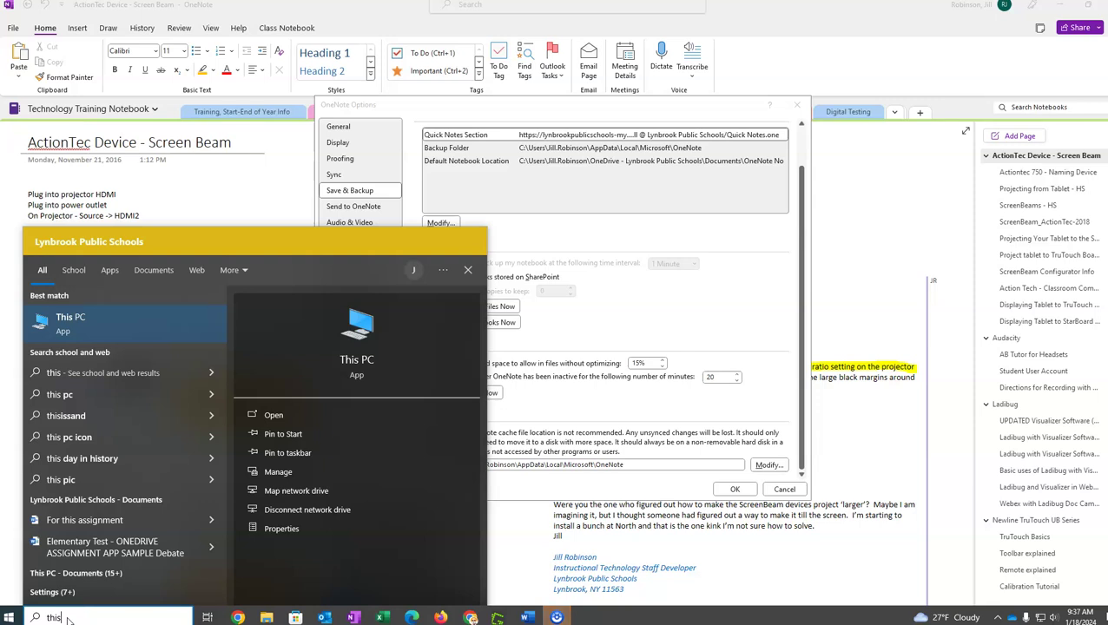
click(75, 325)
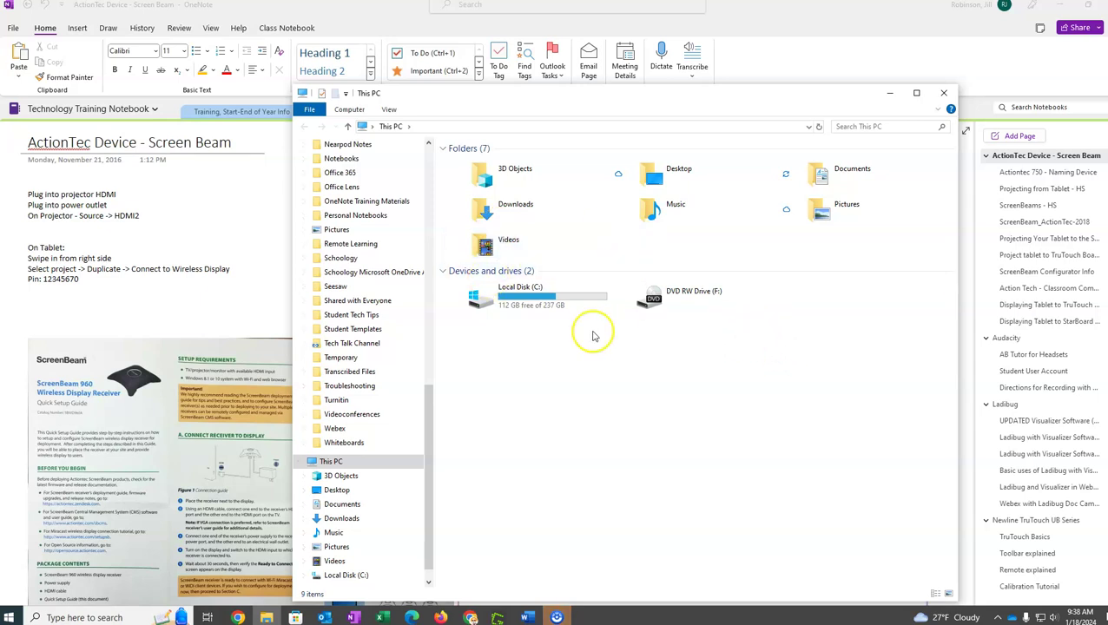
Navigate File Explorer to the pasted AppData\Local\Microsoft\OneNote cache path
mouse_move(524, 305)
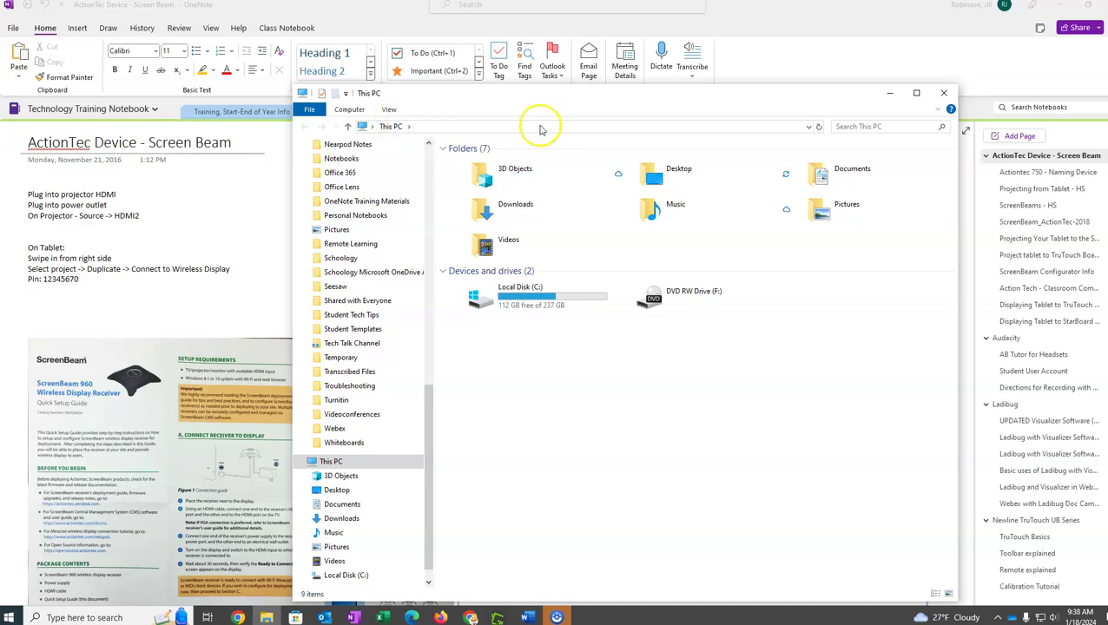
click(435, 127)
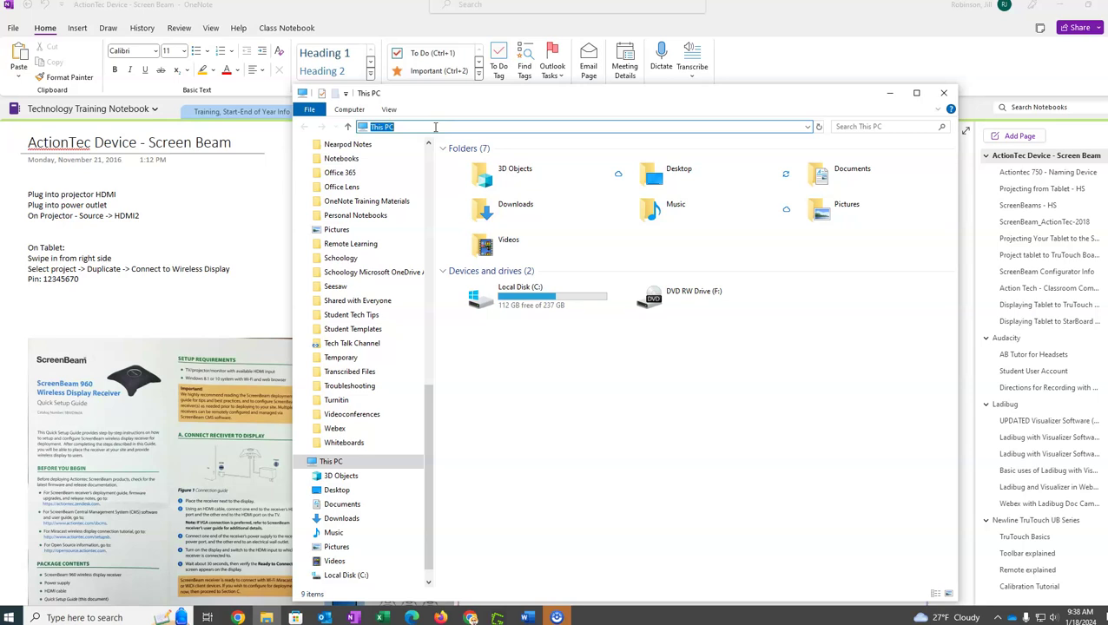
key(BackSpace)
key(ctrl+v)
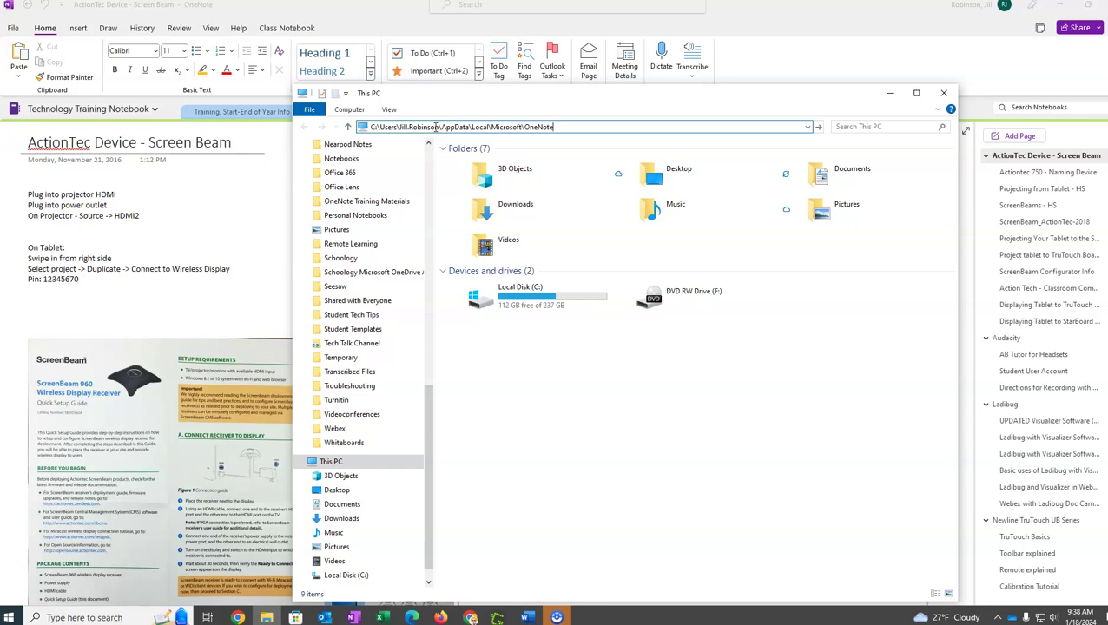
key(Return)
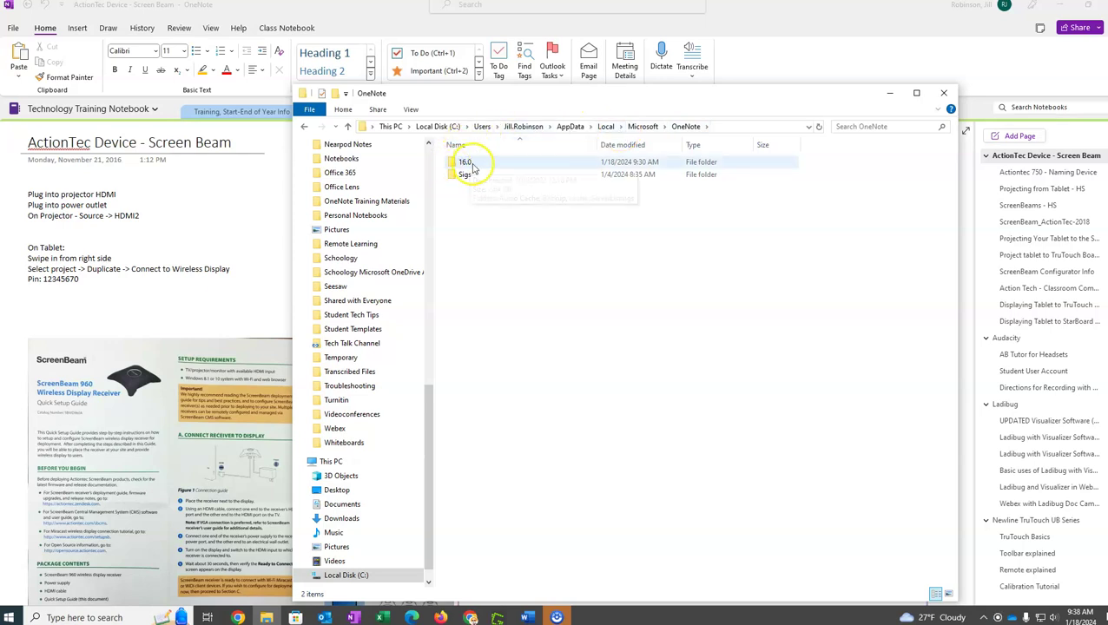
Open the 16.0 folder, check the cache folder's 2.64 GB size, and return to OneNote Options
double_click(467, 165)
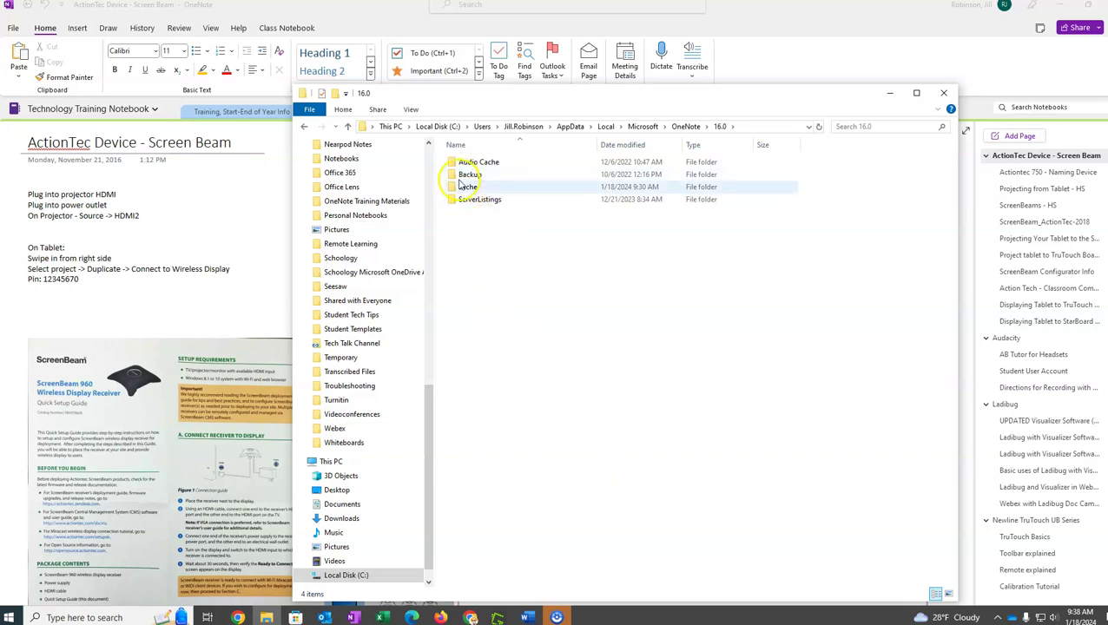
mouse_move(466, 193)
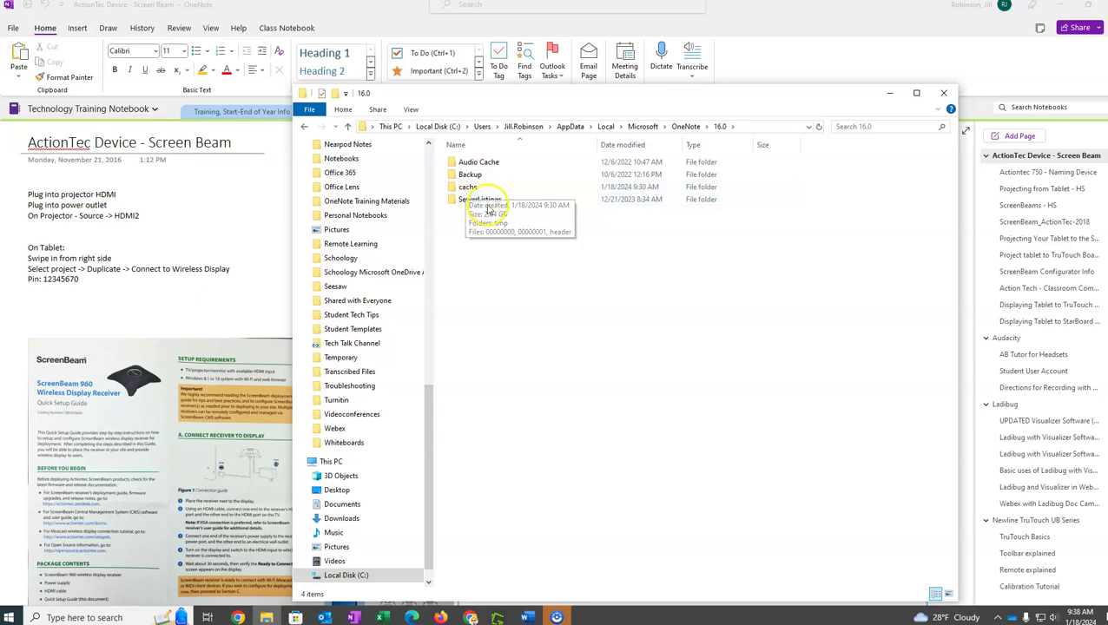
click(474, 188)
mouse_move(476, 192)
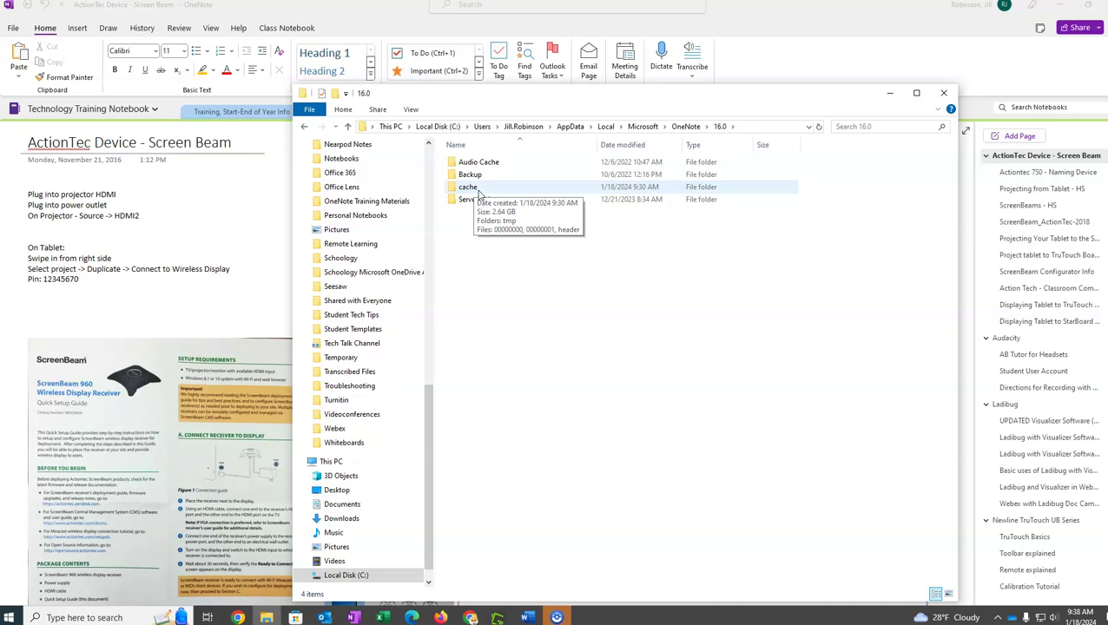
click(439, 178)
click(469, 148)
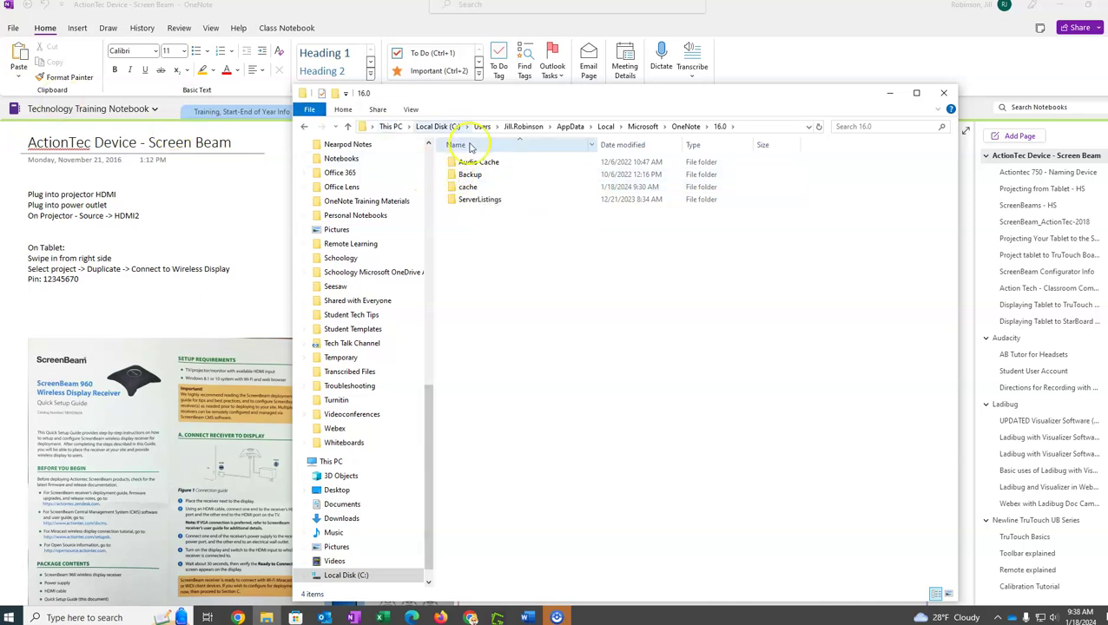
mouse_move(487, 191)
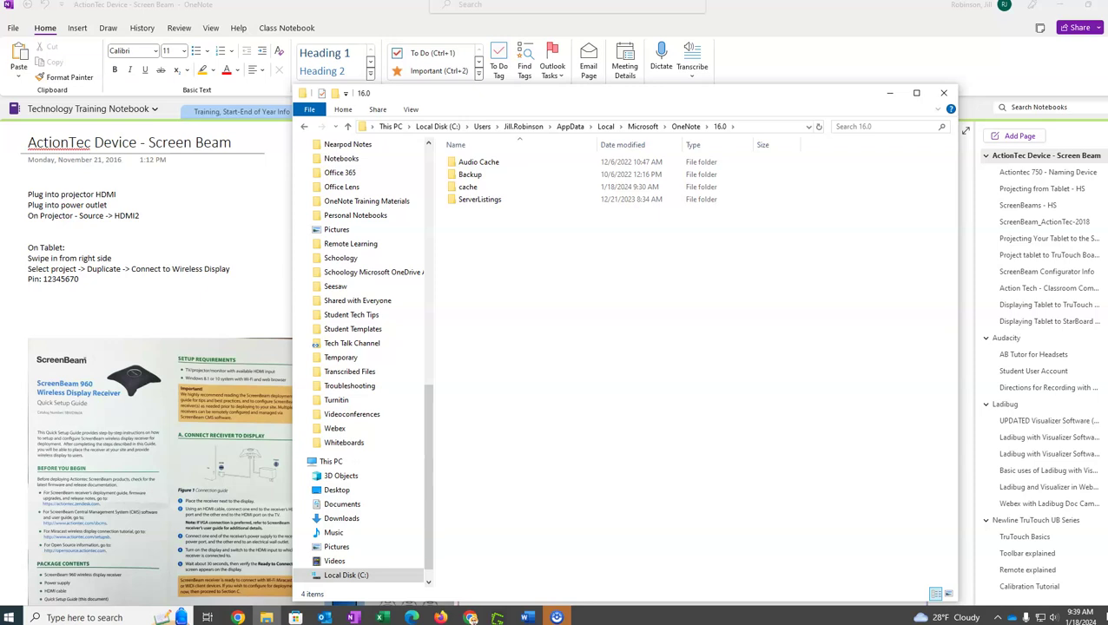
click(1038, 67)
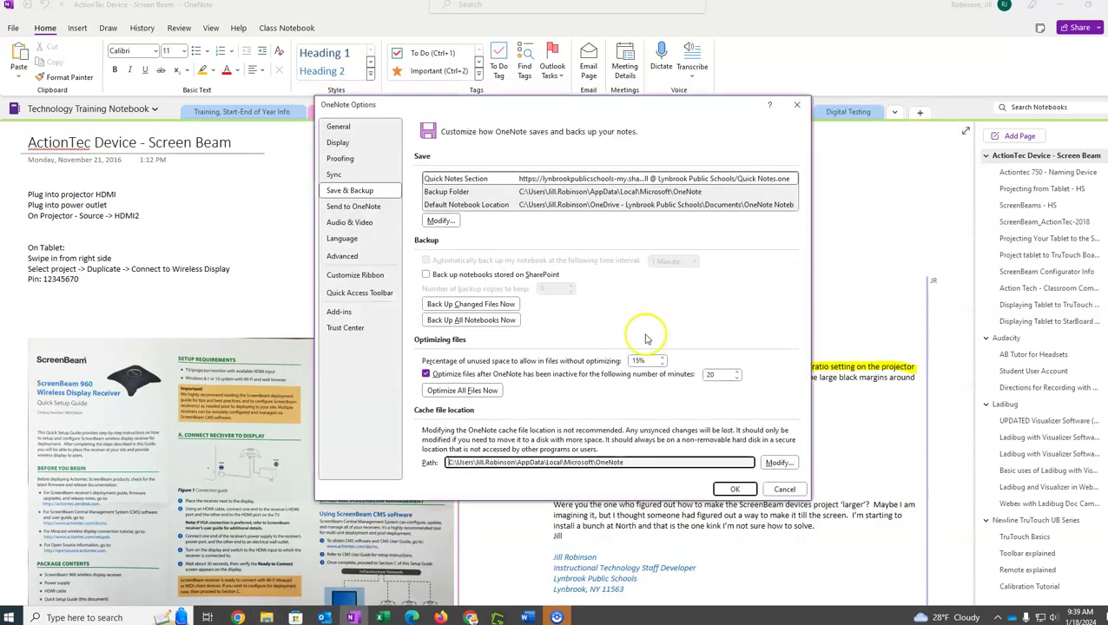
Close OneNote Options and delete the cache folder inside 16.0 to the Recycle Bin
click(782, 490)
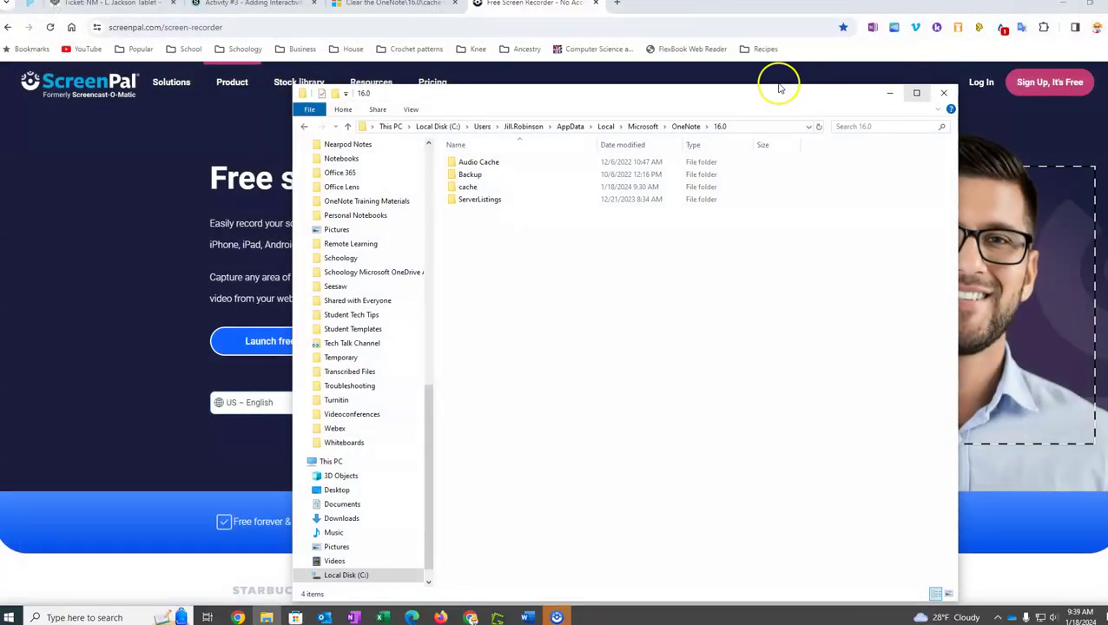
click(474, 188)
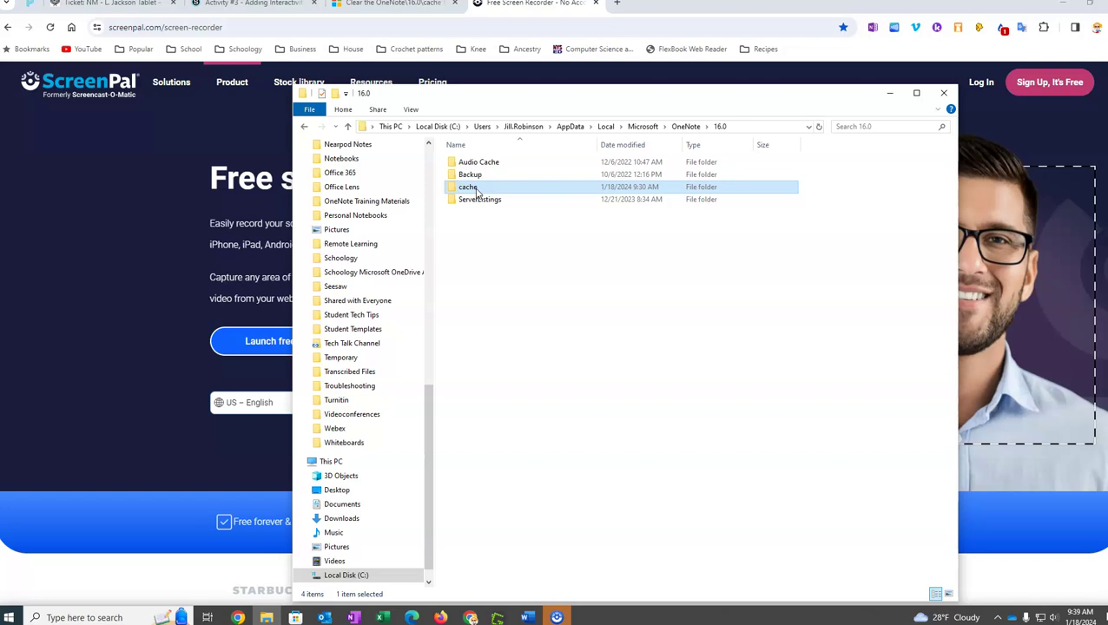
right_click(476, 190)
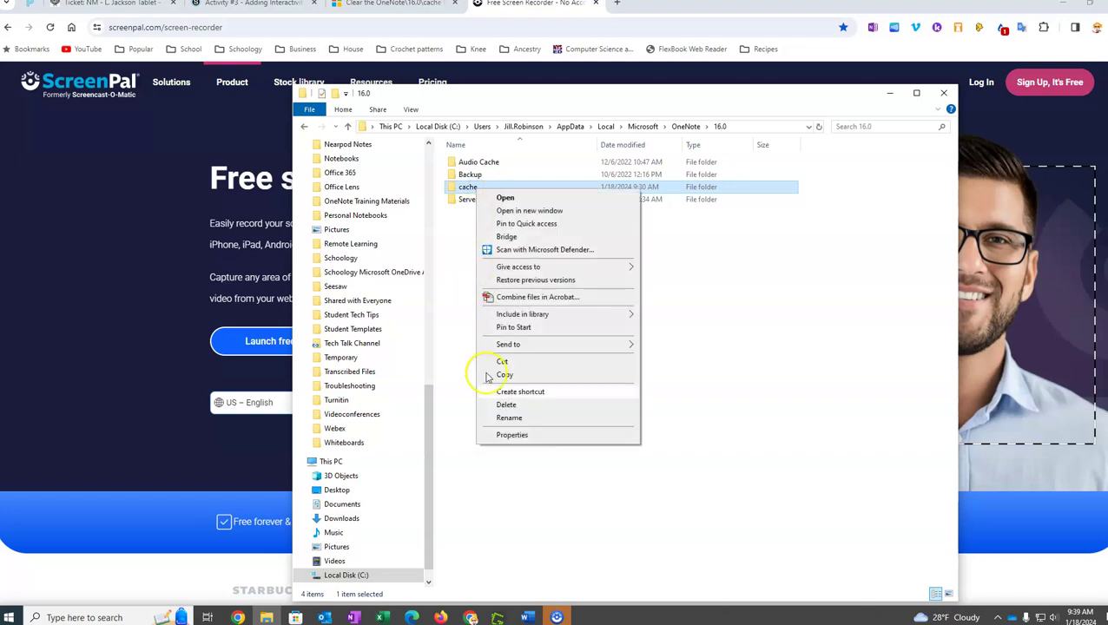
click(519, 405)
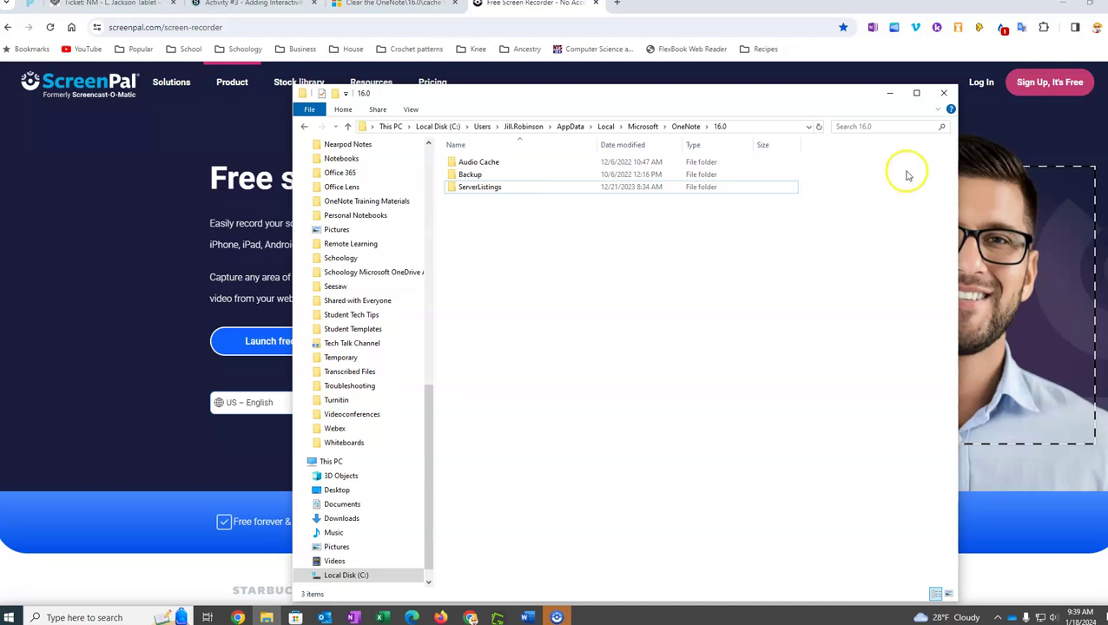
Minimize File Explorer and relaunch OneNote from the taskbar
click(890, 93)
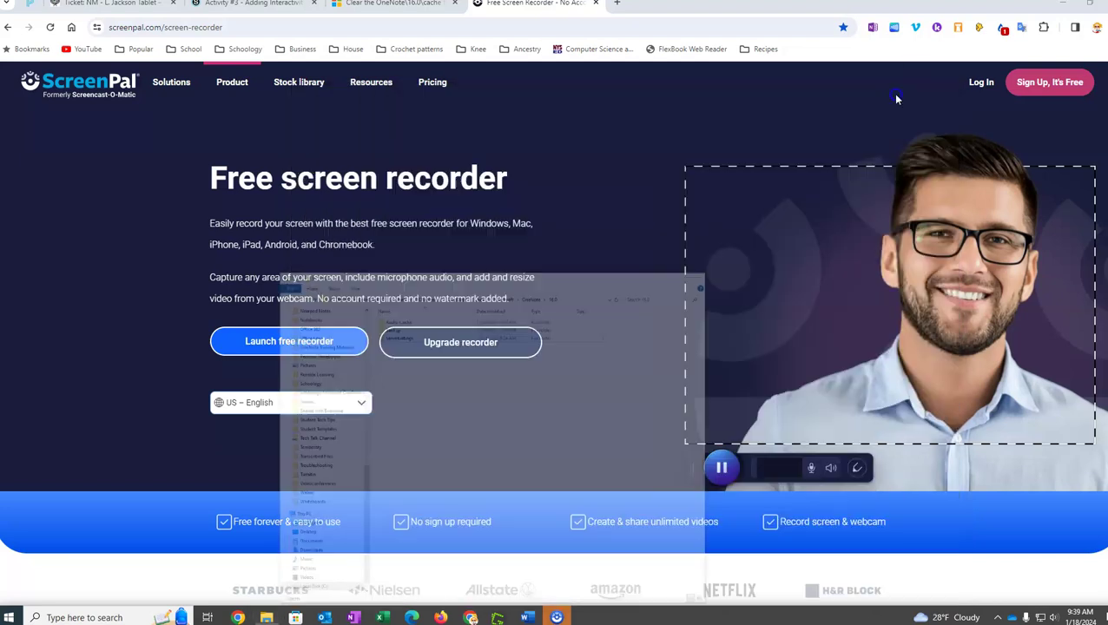
click(352, 615)
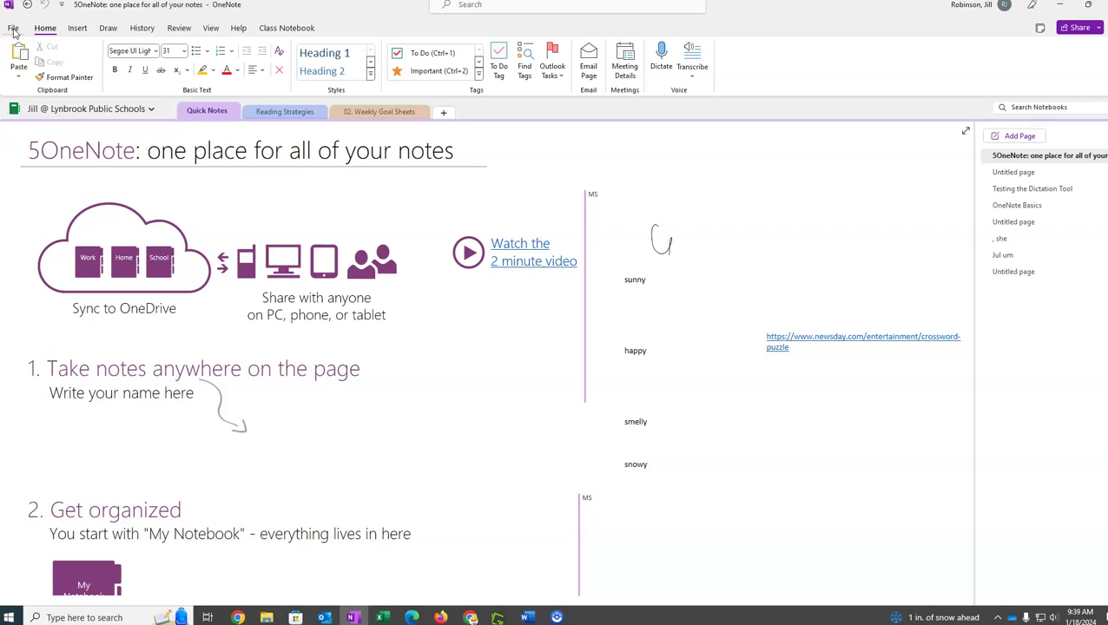
Check the Technology Training Notebook in the notebook list, then go to the File Info view for sync status
click(147, 110)
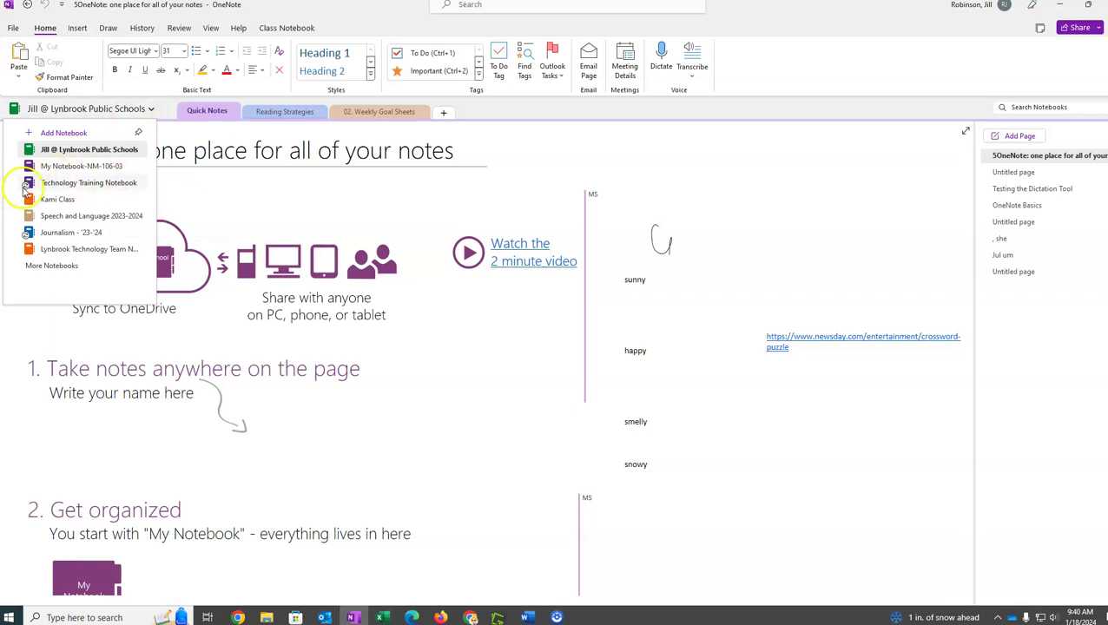
click(82, 193)
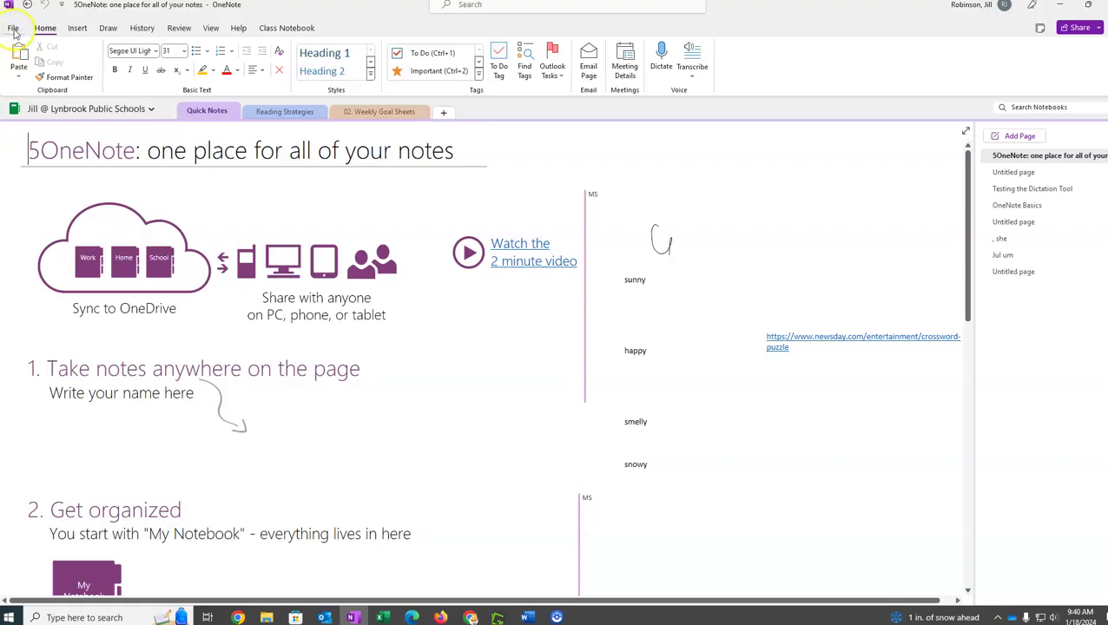
click(13, 28)
click(512, 104)
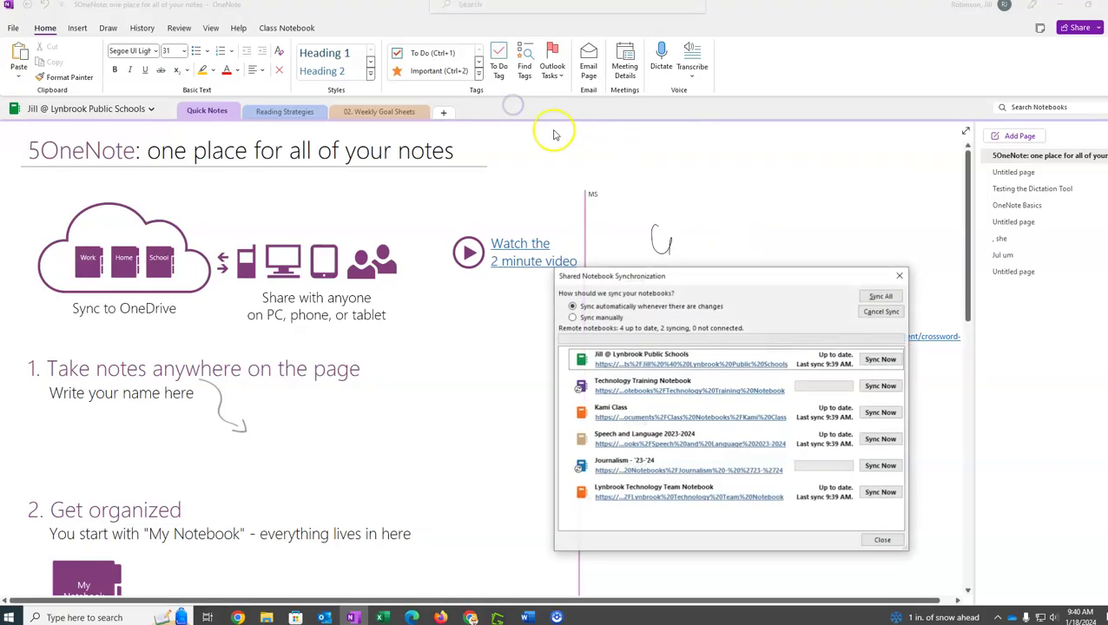